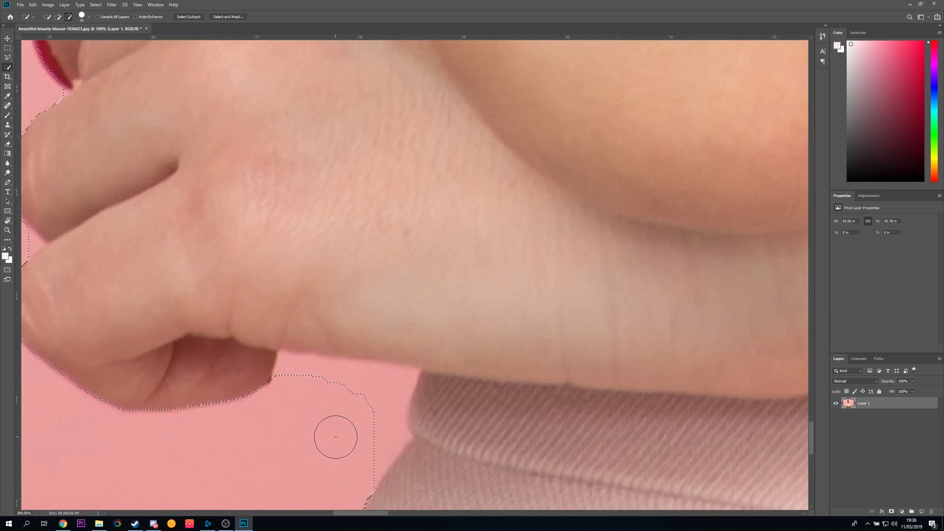
- Subtract the pink background below the wrist from the woman's selection, and open Select and Mask
{"action": "mouse_move", "coordinate": [350, 452]}
{"action": "left_mouse_down"}
{"action": "mouse_move", "coordinate": [374, 427]}
{"action": "mouse_move", "coordinate": [375, 398]}
{"action": "mouse_move", "coordinate": [314, 388]}
{"action": "mouse_move", "coordinate": [325, 411]}
{"action": "left_mouse_up"}
{"action": "scroll", "coordinate": [324, 412], "scroll_direction": "down", "scroll_amount": 10}
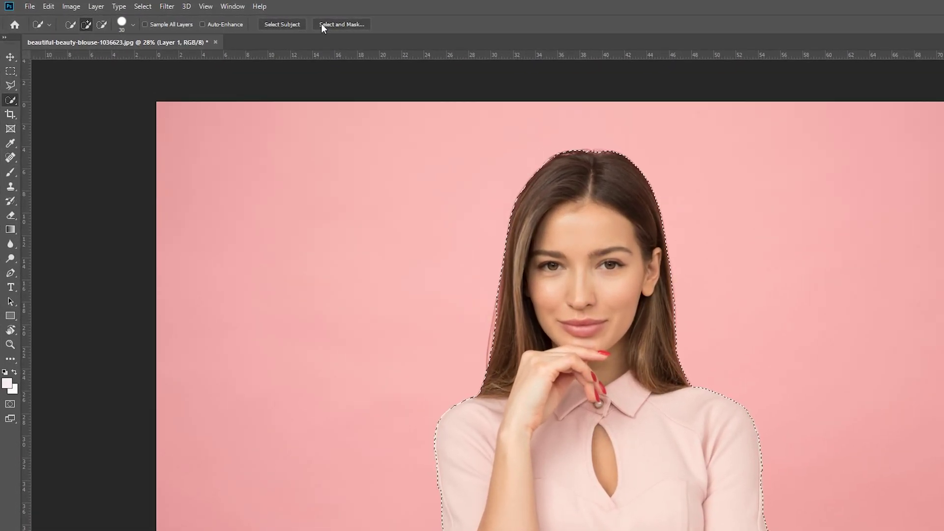
{"action": "left_click", "coordinate": [346, 24]}
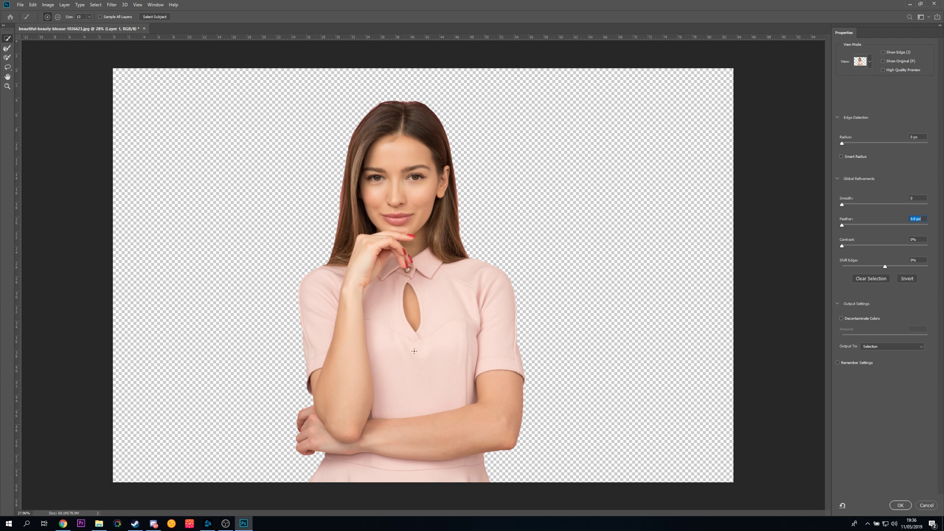
- Refine the selection edge around the hair with Smooth 73 and Feather 6.7 px
{"action": "key", "text": "z"}
{"action": "left_click", "coordinate": [389, 124]}
{"action": "left_click", "coordinate": [389, 124]}
{"action": "left_click", "coordinate": [388, 124]}
{"action": "left_click", "coordinate": [371, 77]}
{"action": "left_click", "coordinate": [371, 78]}
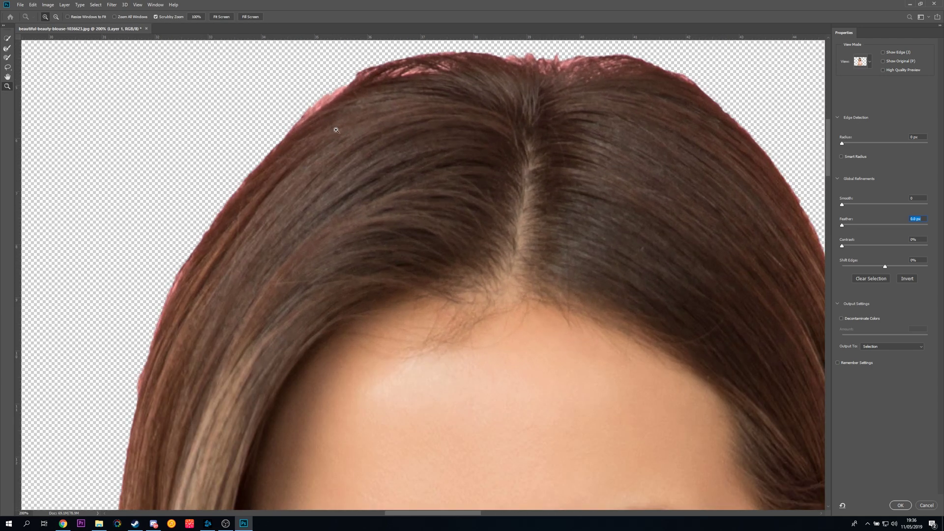
{"action": "left_click_drag", "start_coordinate": [428, 105], "coordinate": [363, 209]}
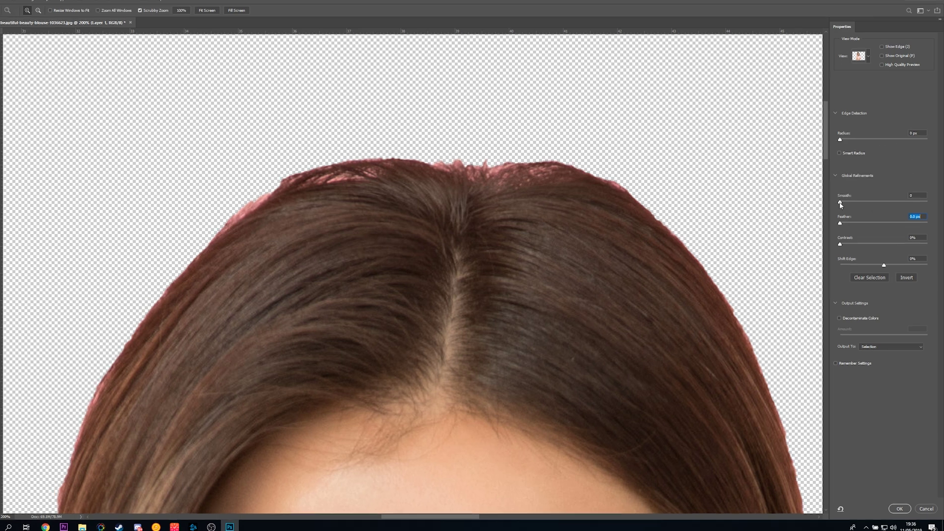
{"action": "left_click_drag", "start_coordinate": [842, 204], "coordinate": [897, 206]}
{"action": "left_click_drag", "start_coordinate": [874, 142], "coordinate": [876, 141]}
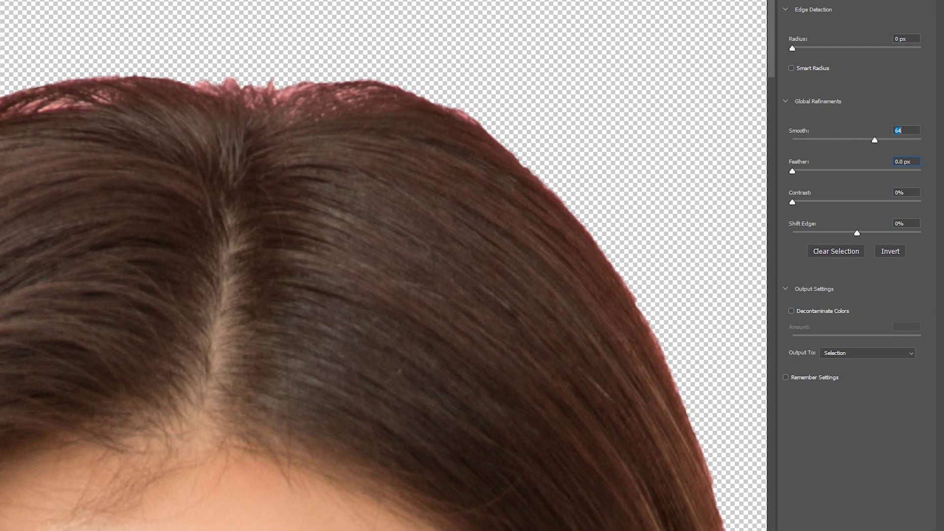
{"action": "left_click_drag", "start_coordinate": [794, 172], "coordinate": [832, 170]}
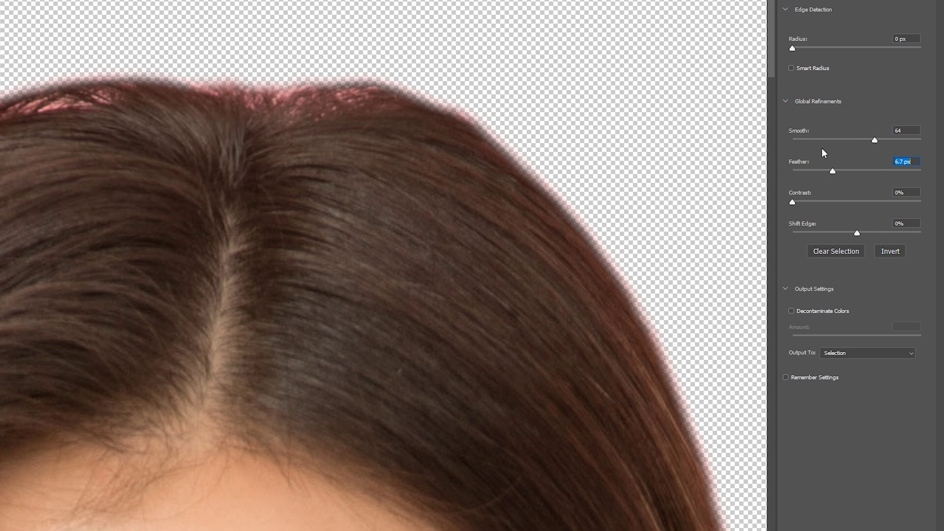
{"action": "left_click_drag", "start_coordinate": [875, 140], "coordinate": [885, 141]}
- Output the refined selection of the woman to a new layer
{"action": "left_click", "coordinate": [126, 211]}
{"action": "left_click_drag", "start_coordinate": [141, 331], "coordinate": [156, 156]}
{"action": "scroll", "coordinate": [265, 288], "scroll_direction": "down", "scroll_amount": 3}
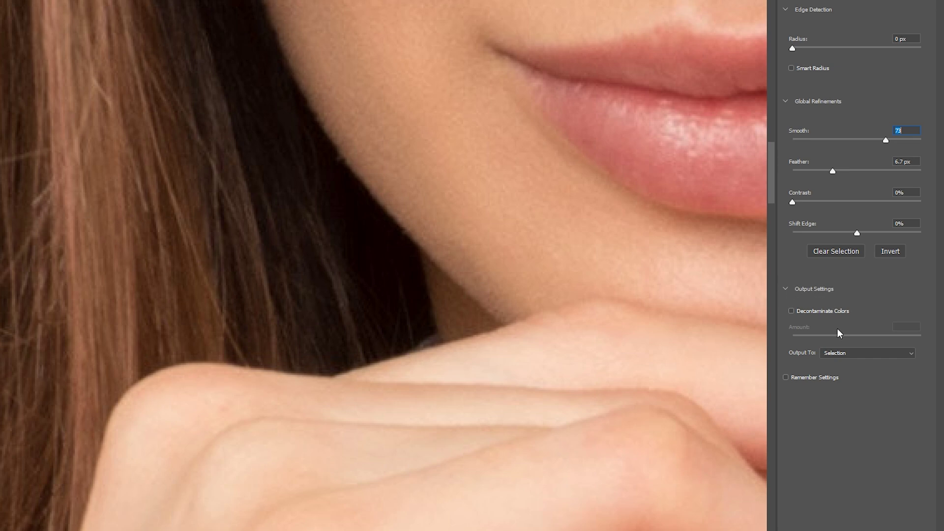
{"action": "left_click", "coordinate": [848, 353]}
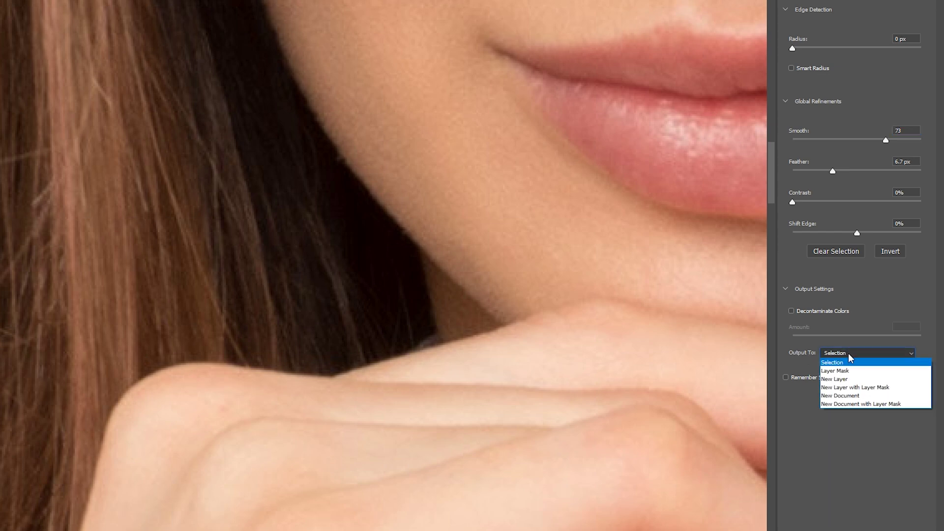
{"action": "left_click", "coordinate": [832, 376]}
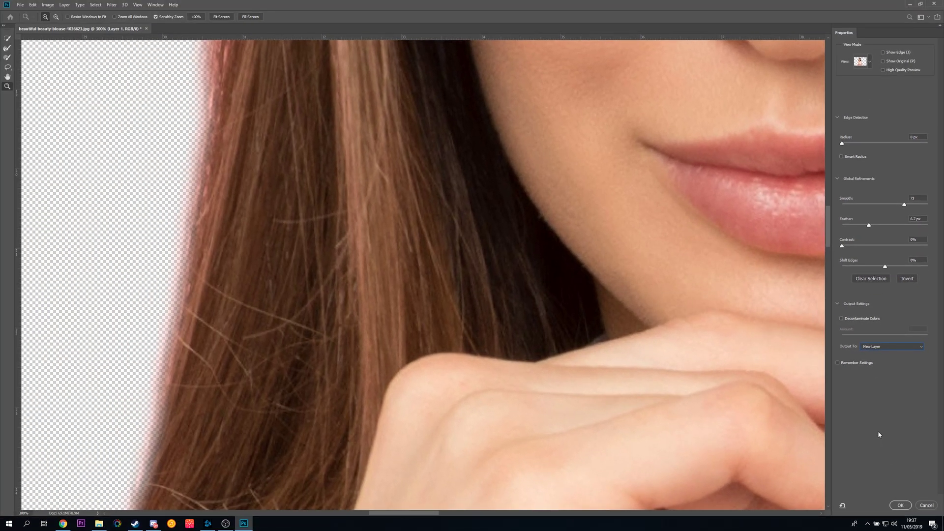
{"action": "left_click", "coordinate": [900, 505]}
- Toggle the visibility of the cutout and the original layer to compare them, leaving both layers shown
{"action": "scroll", "coordinate": [627, 330], "scroll_direction": "down", "scroll_amount": 5}
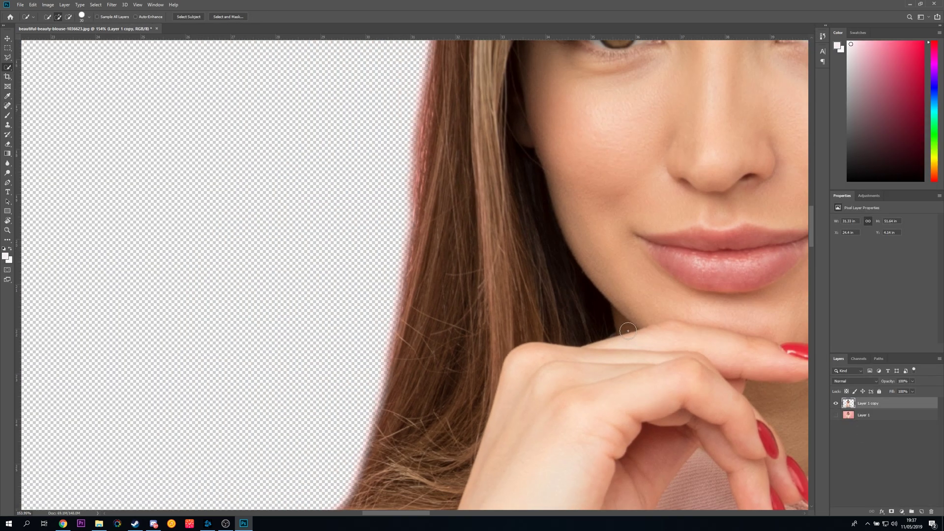
{"action": "scroll", "coordinate": [627, 330], "scroll_direction": "down", "scroll_amount": 4}
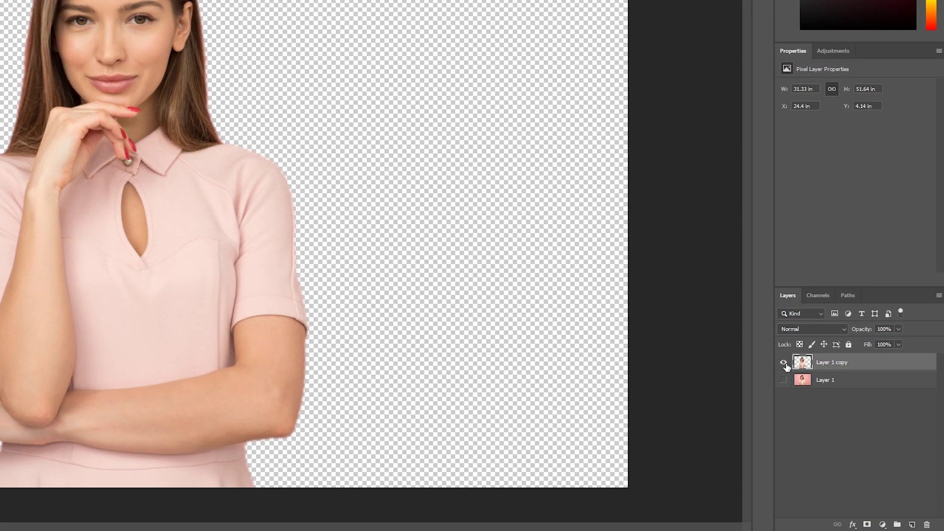
{"action": "left_click", "coordinate": [784, 364]}
{"action": "left_click", "coordinate": [784, 364]}
{"action": "left_click", "coordinate": [783, 378]}
{"action": "left_click", "coordinate": [784, 362]}
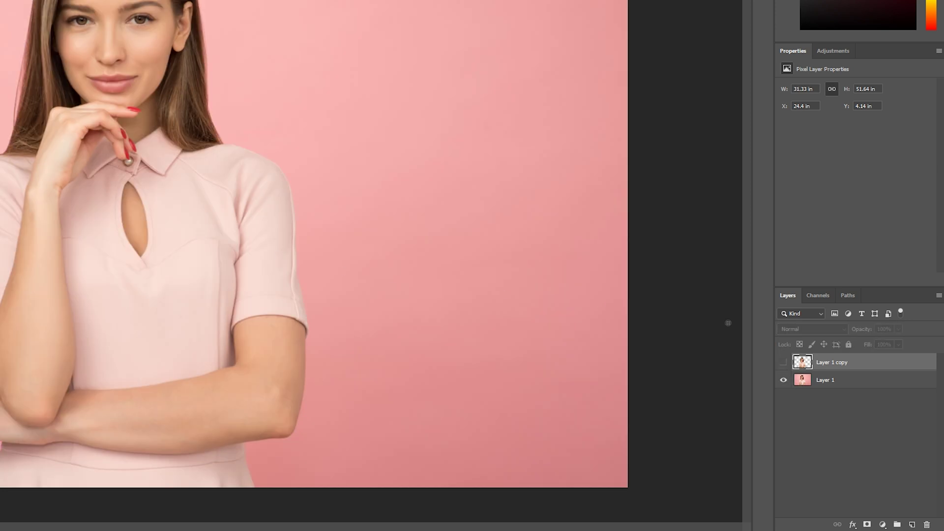
{"action": "left_click", "coordinate": [784, 364]}
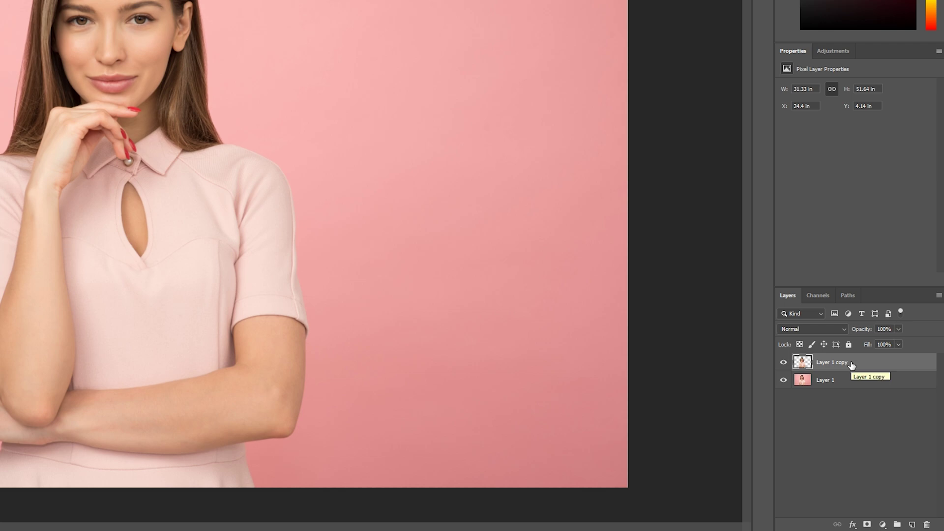
- Add a 24 px black stroke to Layer 1 copy, positioned outside with a solid color fill
{"action": "double_click", "coordinate": [929, 363]}
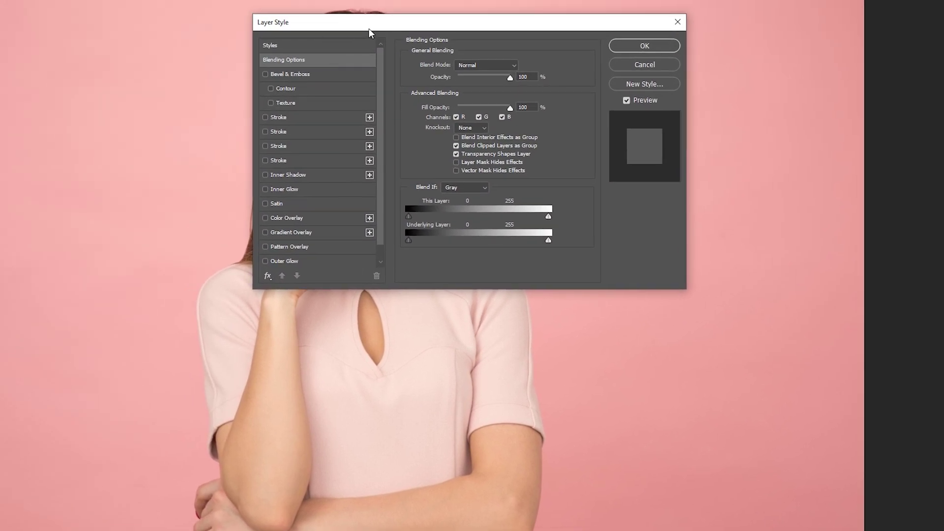
{"action": "left_click_drag", "start_coordinate": [369, 28], "coordinate": [320, 81]}
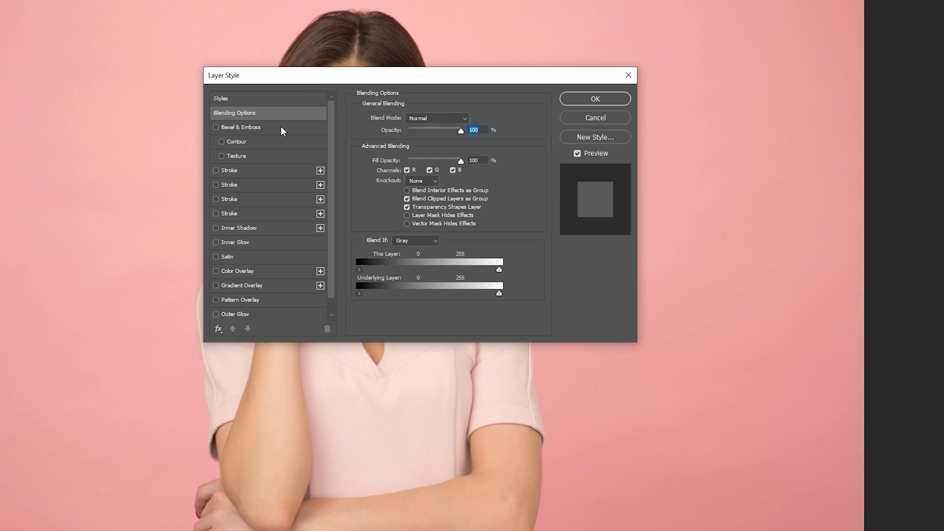
{"action": "left_click", "coordinate": [228, 172]}
{"action": "left_click_drag", "start_coordinate": [346, 78], "coordinate": [644, 48]}
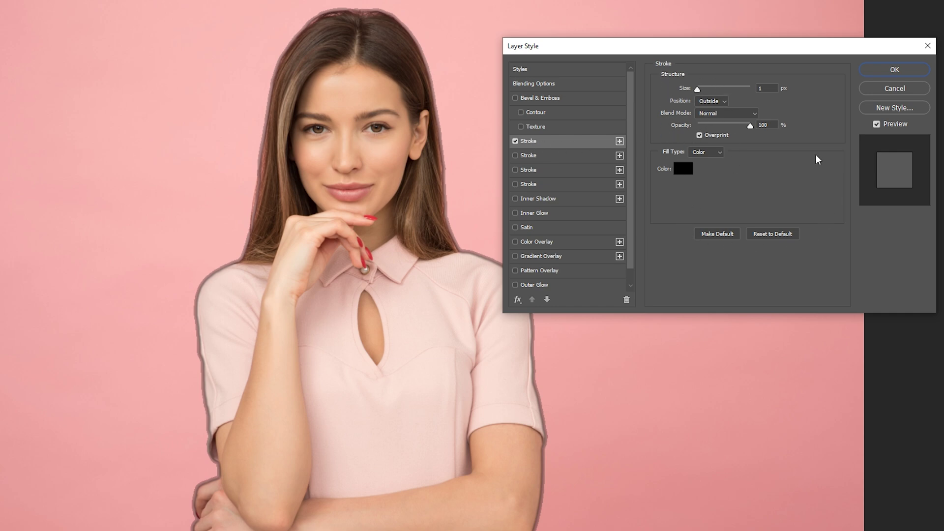
{"action": "left_click_drag", "start_coordinate": [696, 87], "coordinate": [707, 87]}
{"action": "left_click", "coordinate": [712, 100]}
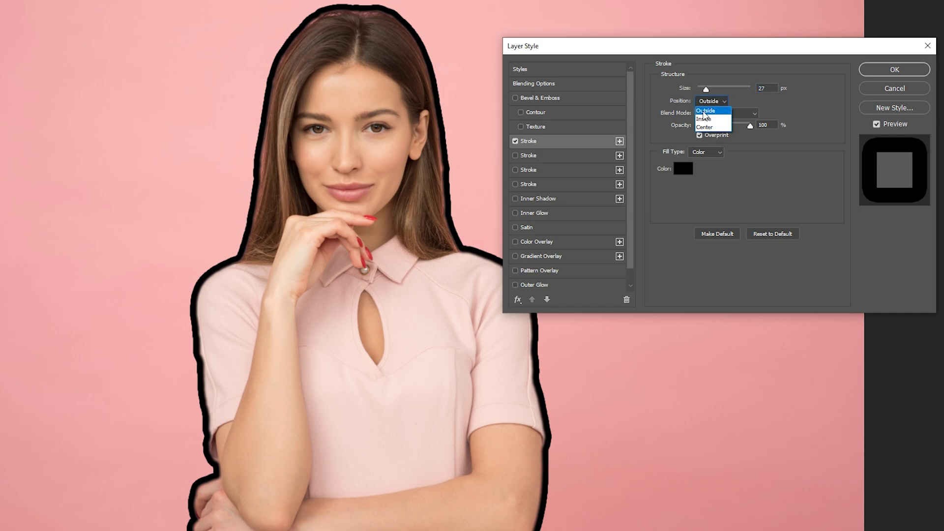
{"action": "left_click", "coordinate": [706, 111]}
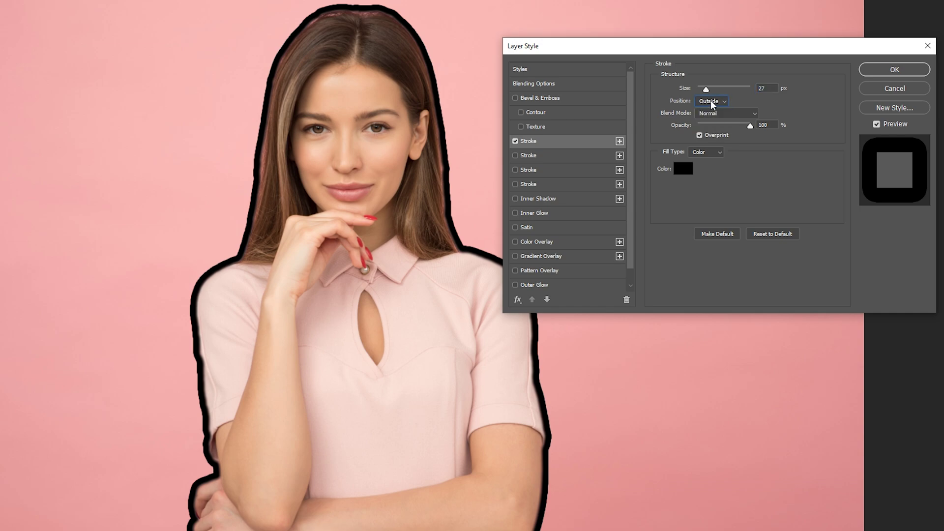
{"action": "left_click", "coordinate": [700, 155]}
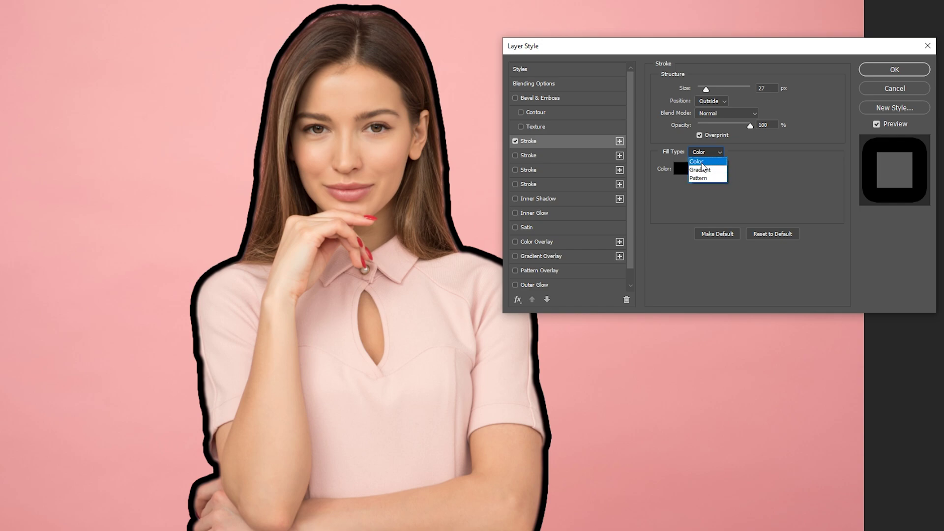
{"action": "left_click", "coordinate": [698, 161]}
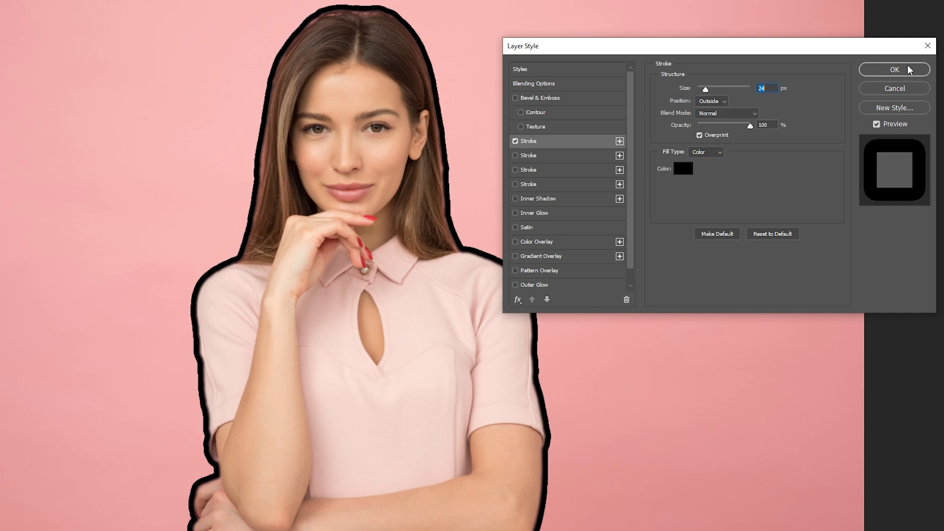
{"action": "left_click", "coordinate": [880, 67]}
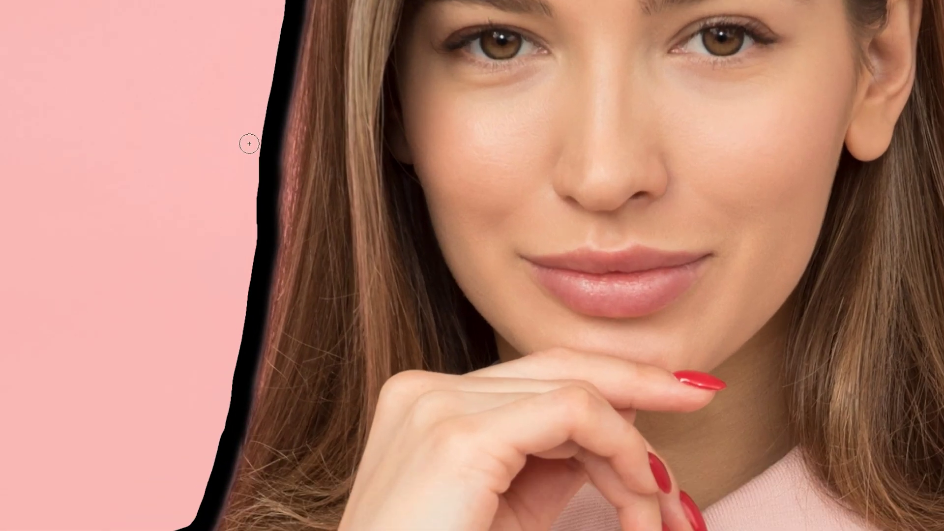
- Smooth the black outline along the left side of the hair by painting with a slightly enlarged Soft Round brush
{"action": "scroll", "coordinate": [249, 144], "scroll_direction": "up", "scroll_amount": 3}
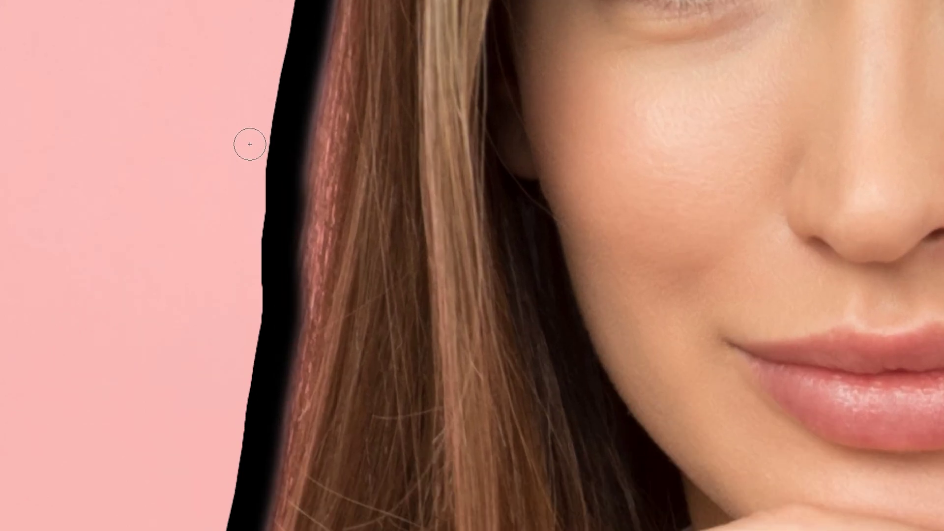
{"action": "key", "text": "b"}
{"action": "right_click", "coordinate": [252, 156]}
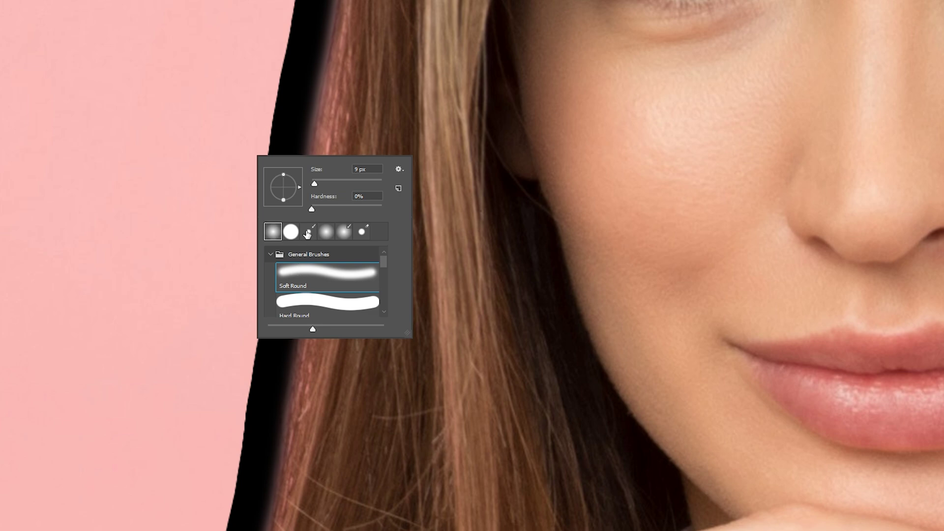
{"action": "left_click_drag", "start_coordinate": [315, 185], "coordinate": [320, 185]}
{"action": "left_click", "coordinate": [204, 116]}
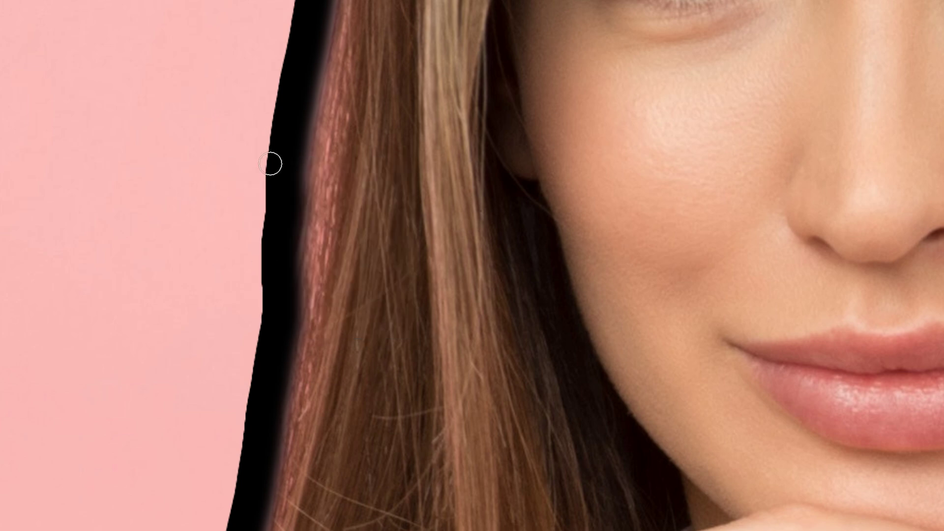
{"action": "mouse_move", "coordinate": [285, 138]}
{"action": "left_mouse_down"}
{"action": "mouse_move", "coordinate": [294, 217]}
{"action": "mouse_move", "coordinate": [281, 315]}
{"action": "left_mouse_up"}
{"action": "scroll", "coordinate": [276, 257], "scroll_direction": "down", "scroll_amount": 3}
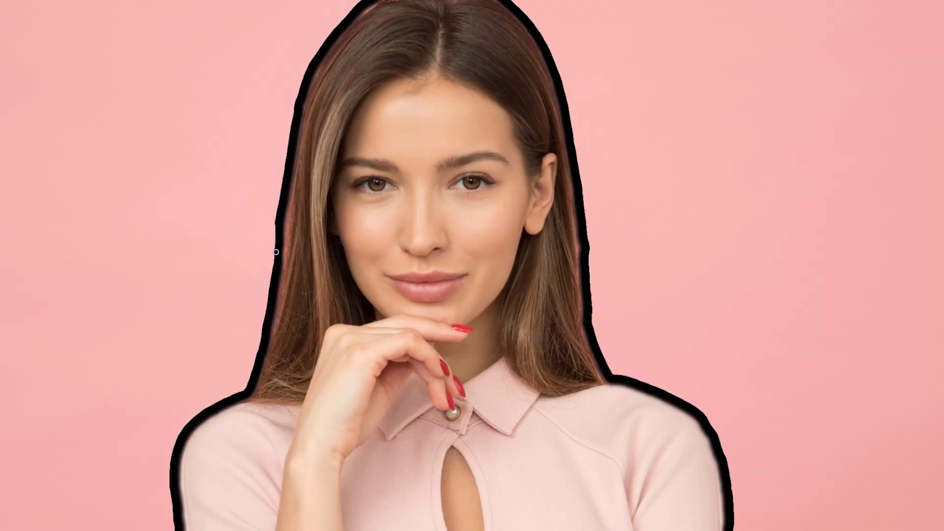
- Paint along the upper-left and top of the head to even out bumps in the black outline
{"action": "scroll", "coordinate": [406, 8], "scroll_direction": "up", "scroll_amount": 4}
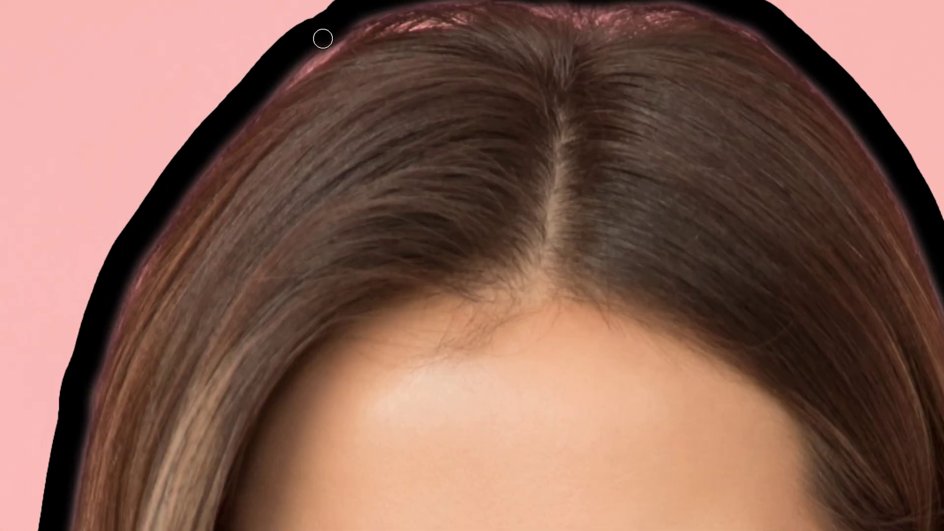
{"action": "mouse_move", "coordinate": [276, 78]}
{"action": "left_mouse_down"}
{"action": "mouse_move", "coordinate": [331, 30]}
{"action": "mouse_move", "coordinate": [263, 78]}
{"action": "left_mouse_up"}
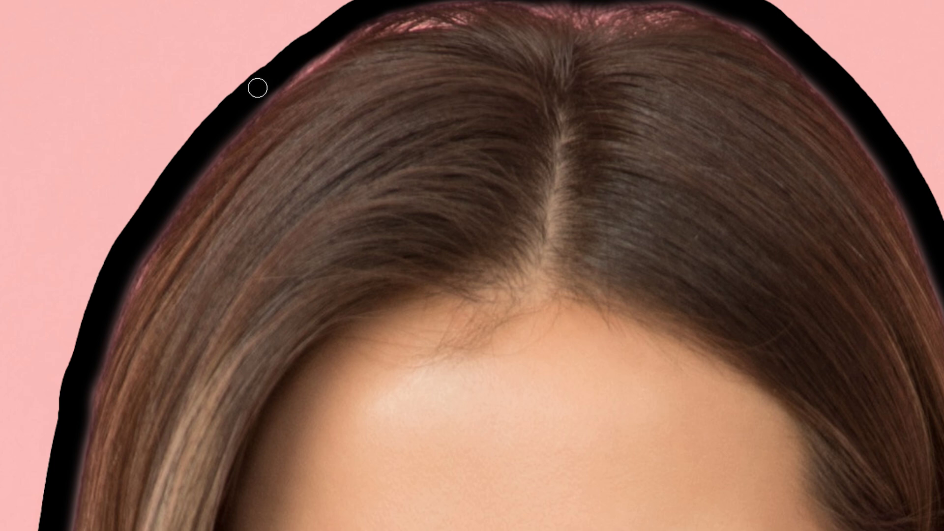
{"action": "left_click_drag", "start_coordinate": [427, 0], "coordinate": [461, 0]}
{"action": "scroll", "coordinate": [795, 73], "scroll_direction": "down", "scroll_amount": 3}
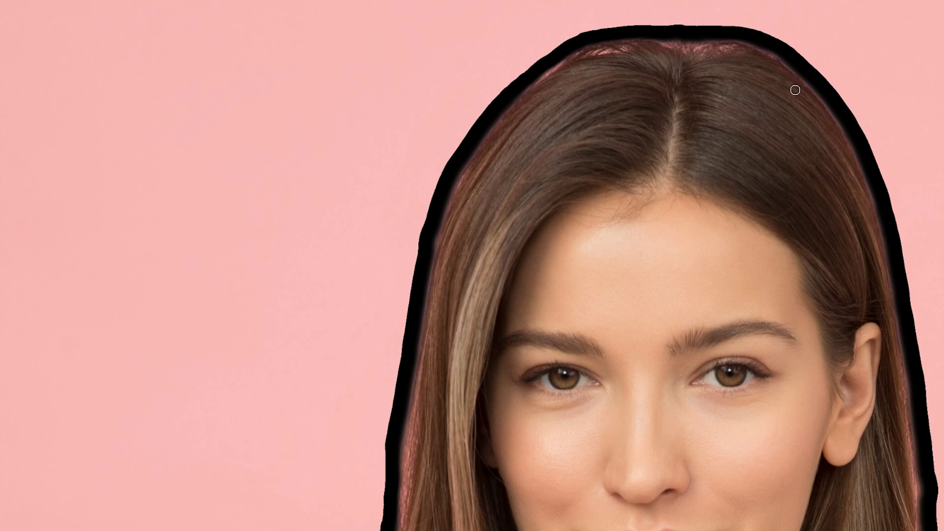
- Add a second outside stroke to Layer 1 copy, 79 px wide and white
{"action": "scroll", "coordinate": [795, 90], "scroll_direction": "down", "scroll_amount": 4}
{"action": "scroll", "coordinate": [295, 372], "scroll_direction": "up", "scroll_amount": 2}
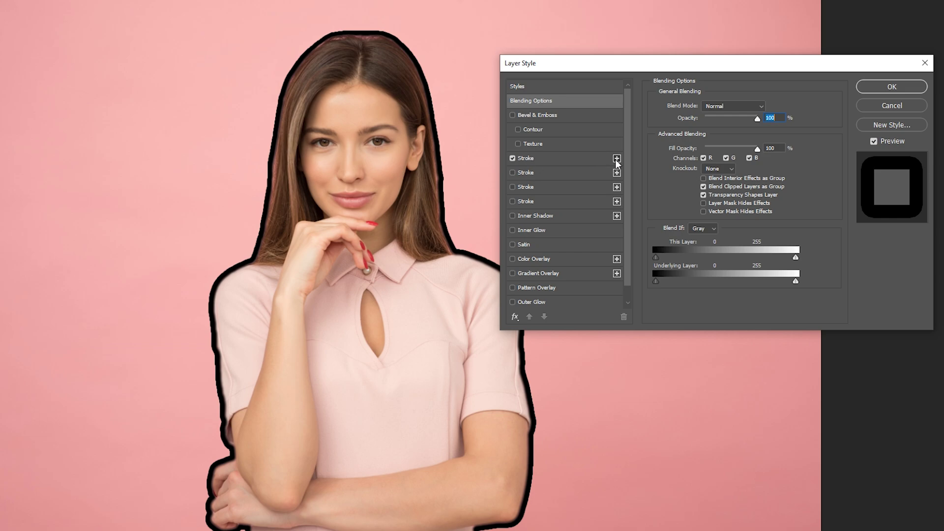
{"action": "left_click", "coordinate": [616, 158]}
{"action": "left_click", "coordinate": [535, 174]}
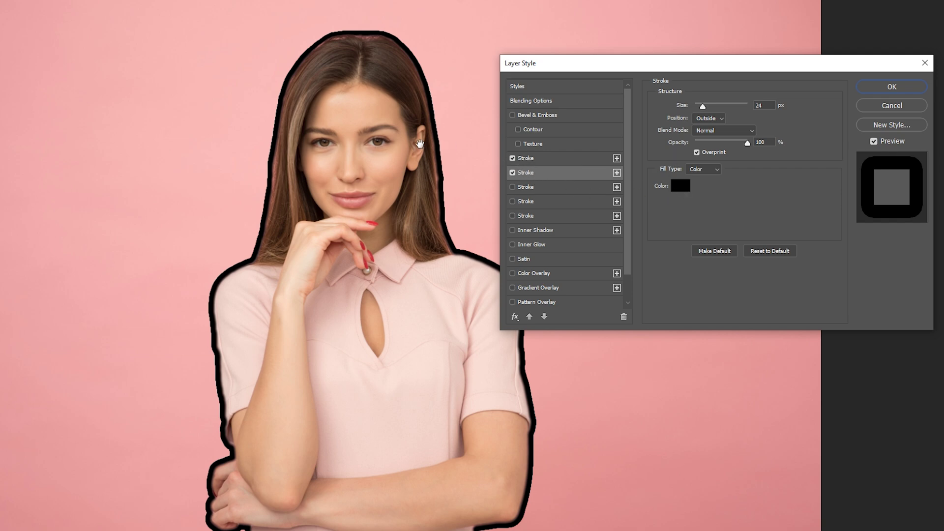
{"action": "left_click_drag", "start_coordinate": [703, 107], "coordinate": [715, 107]}
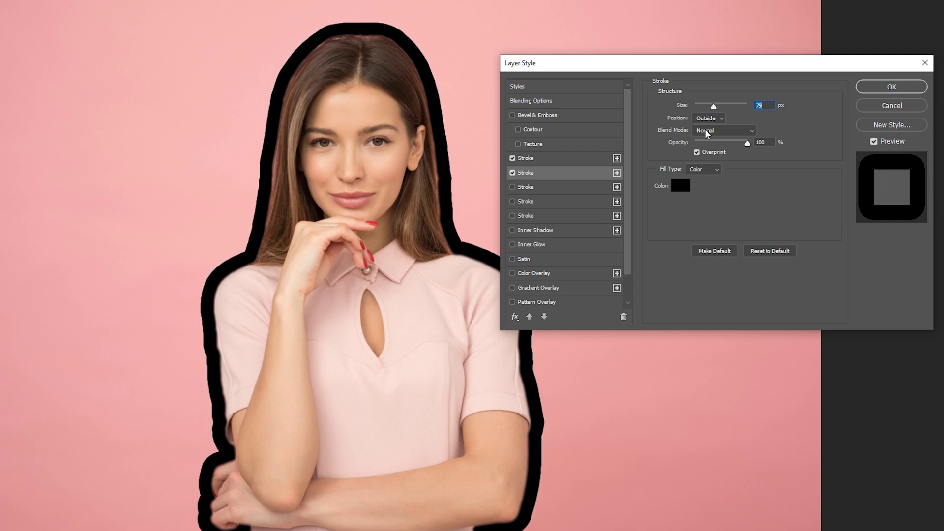
{"action": "left_click", "coordinate": [681, 190]}
{"action": "type", "text": "ffffff"}
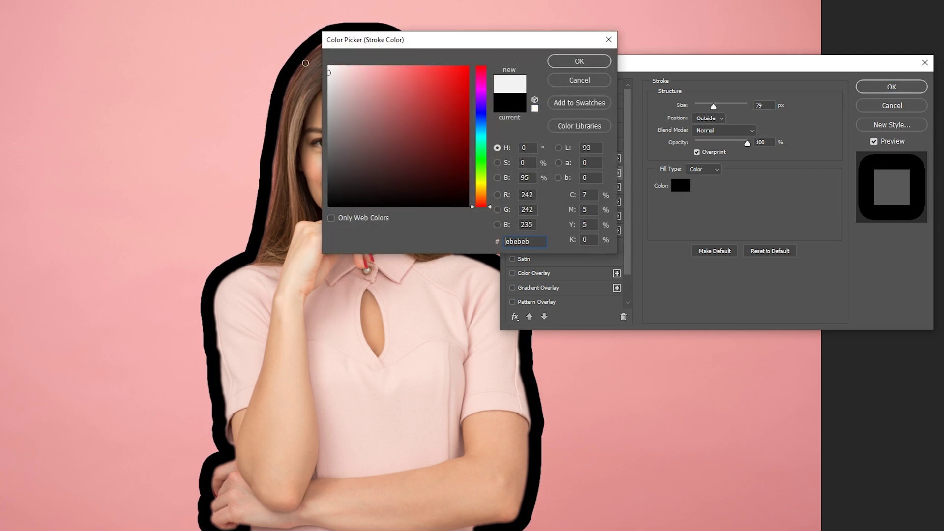
{"action": "left_click", "coordinate": [579, 62]}
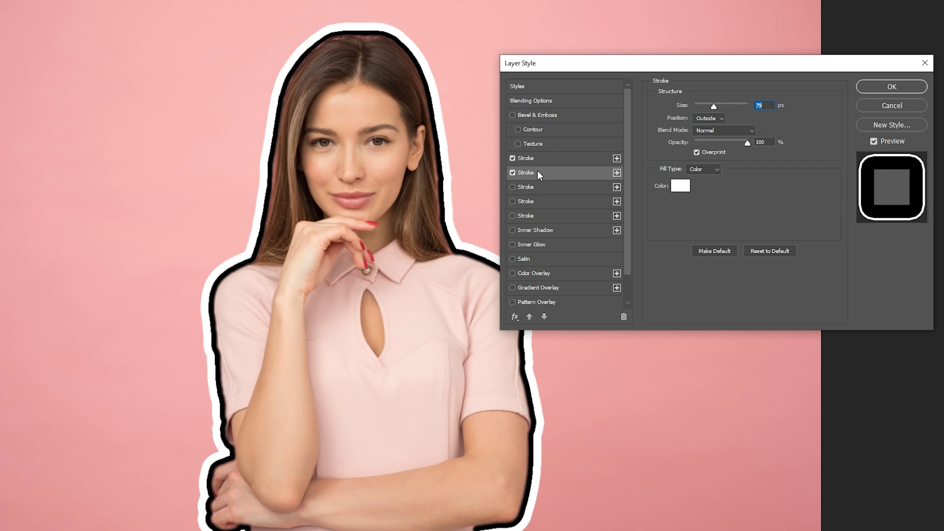
- Check the black stroke's size, set the white stroke's size to 48 px, and apply the layer style
{"action": "left_click", "coordinate": [545, 157]}
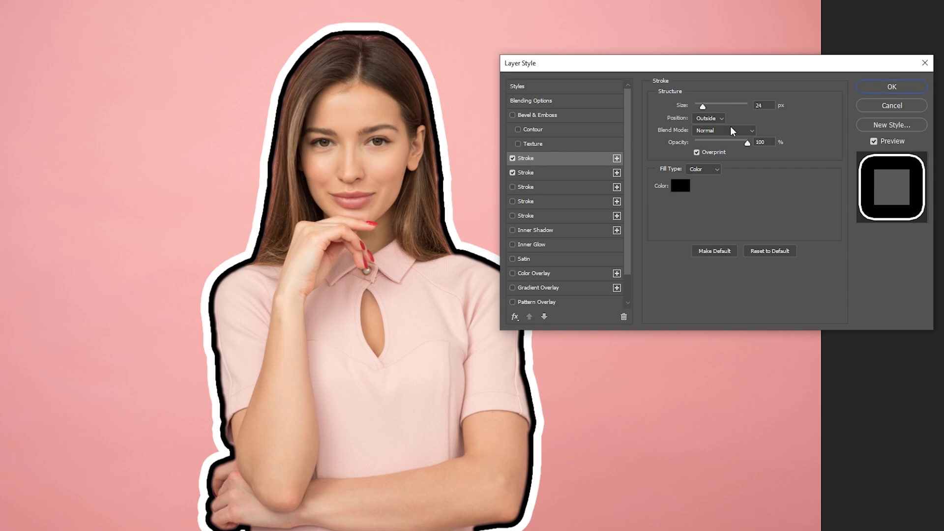
{"action": "left_click_drag", "start_coordinate": [766, 105], "coordinate": [748, 105]}
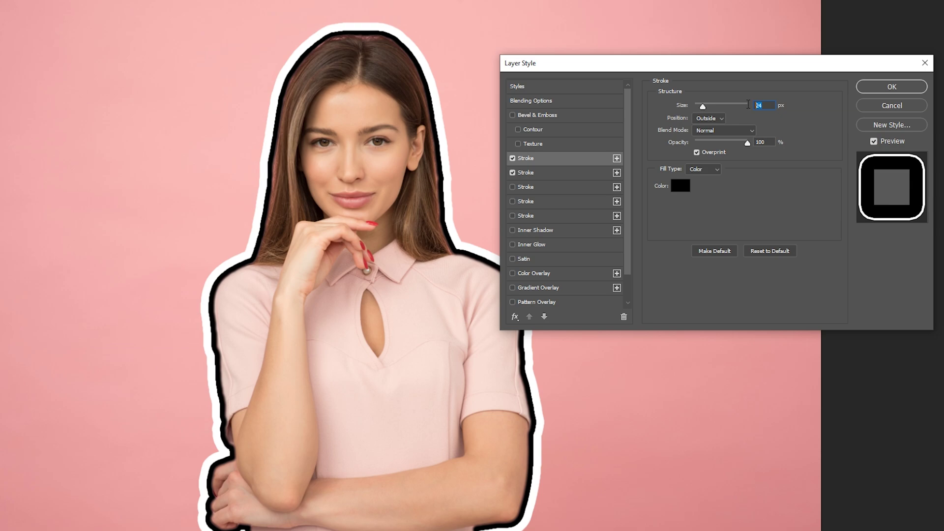
{"action": "left_click", "coordinate": [542, 172]}
{"action": "left_click_drag", "start_coordinate": [765, 105], "coordinate": [744, 105]}
{"action": "key", "text": "BackSpace"}
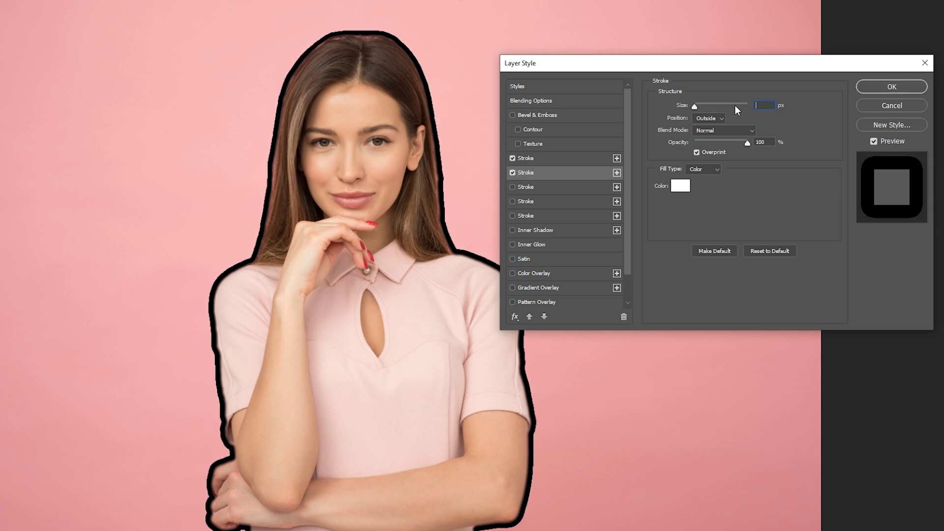
{"action": "type", "text": "48"}
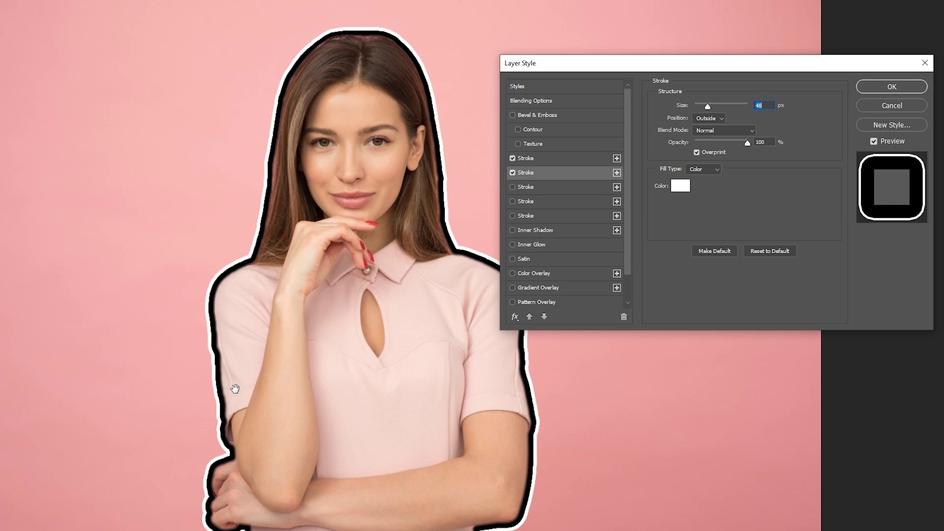
{"action": "left_click", "coordinate": [887, 87]}
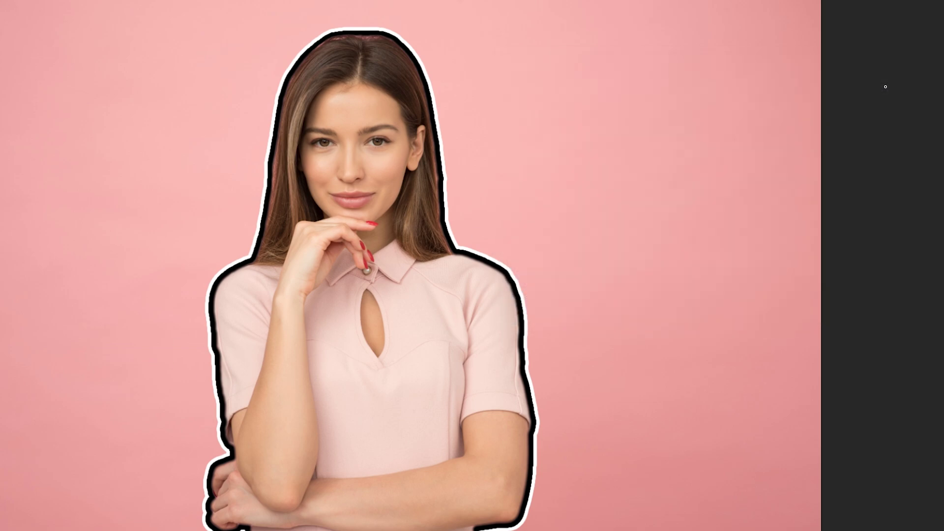